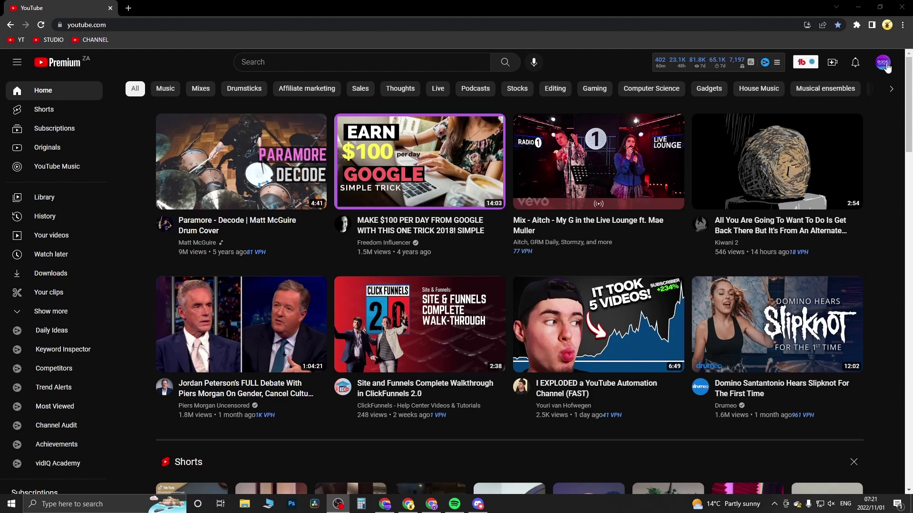
Reach the Appearance theme choices from the account menu
click(886, 65)
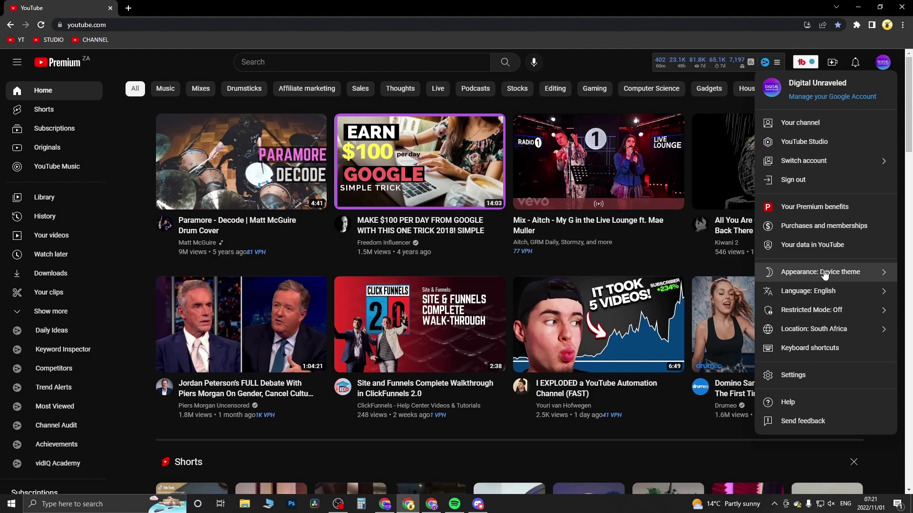
click(826, 275)
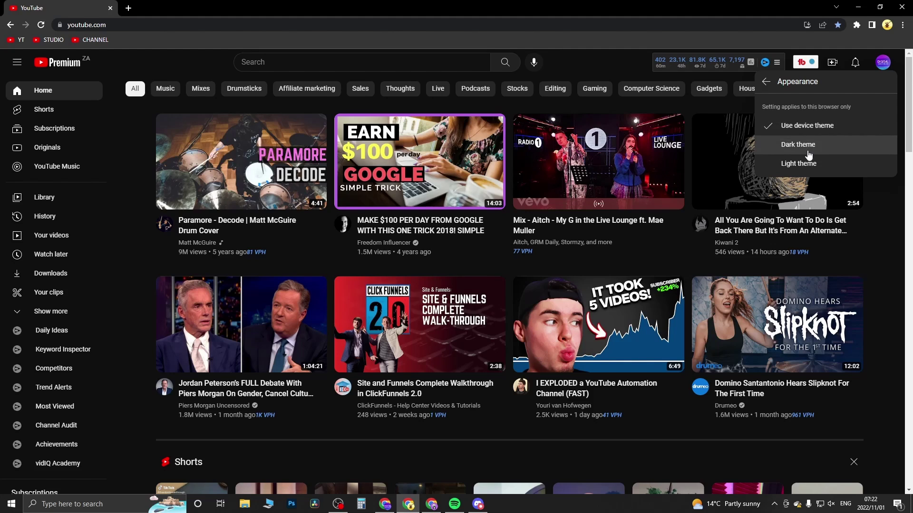
Switch the site to the Dark theme and run a search for 'travel vlog'
click(809, 146)
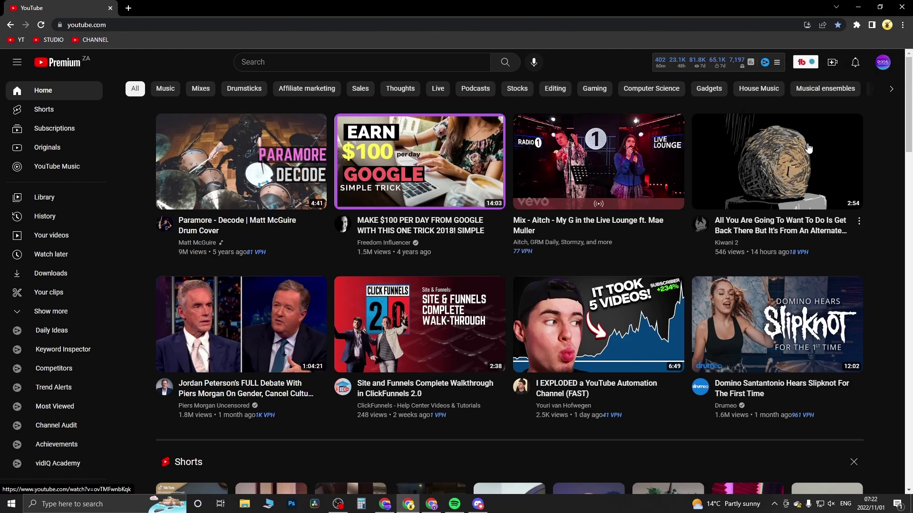
click(274, 62)
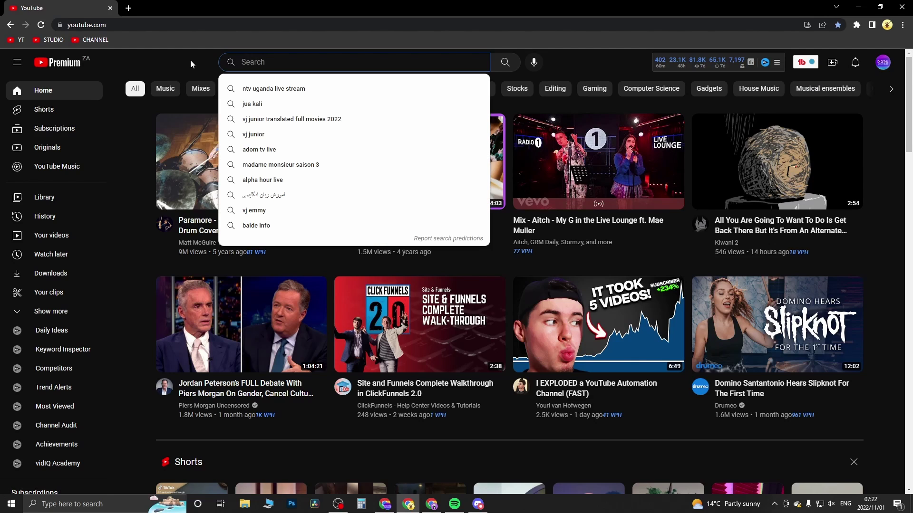
text(travel )
text(vlog)
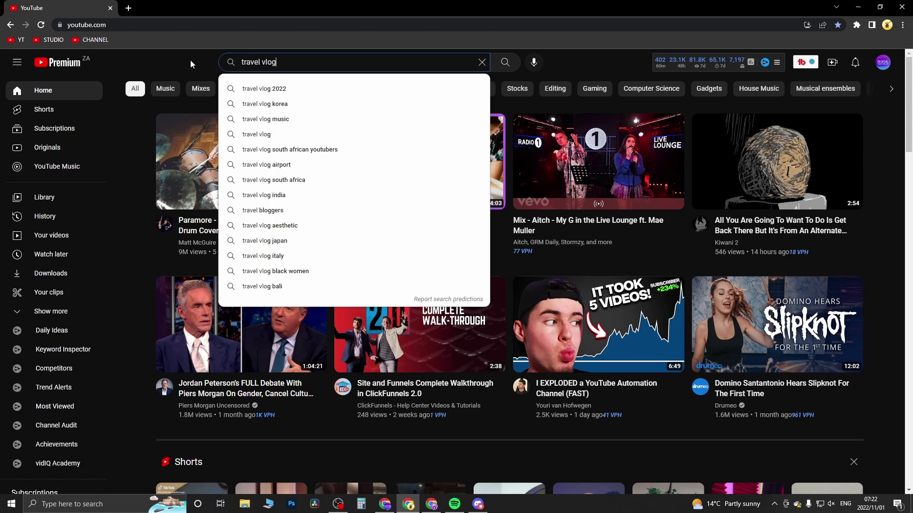
key(Return)
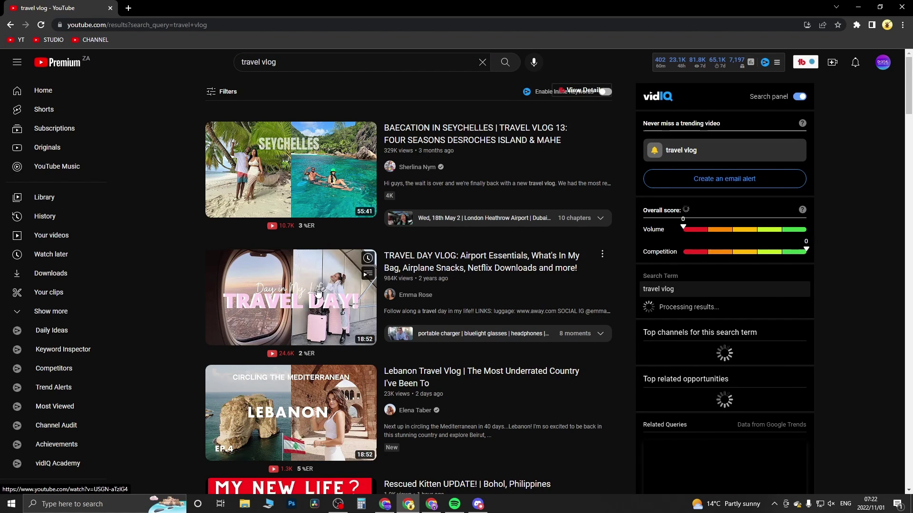
Start playing the TRAVEL DAY VLOG result about airport essentials
click(314, 303)
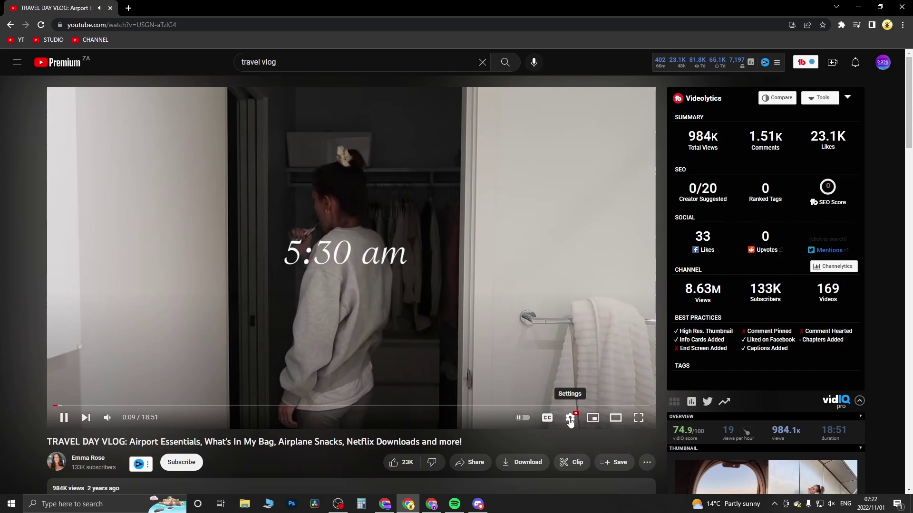
In the player settings, leave Ambient mode toggled off after flipping it off, on, off
click(570, 419)
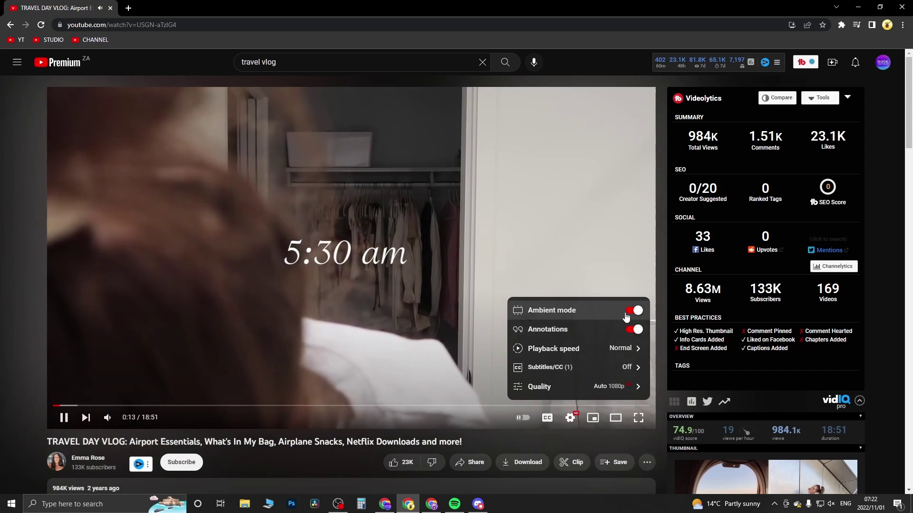
click(633, 311)
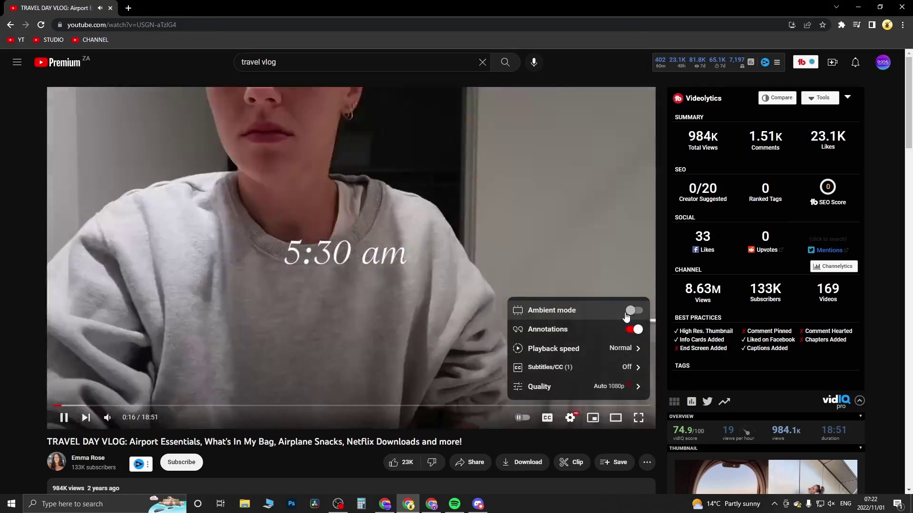
click(632, 311)
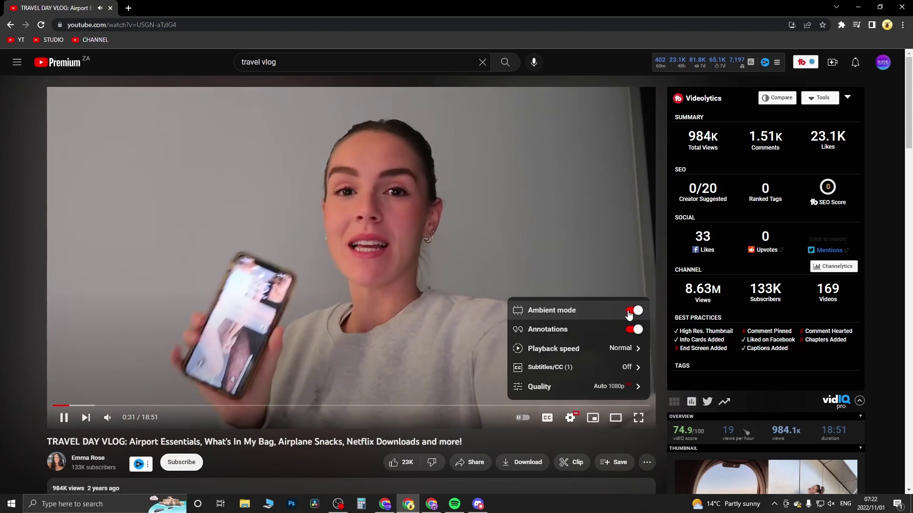
click(632, 311)
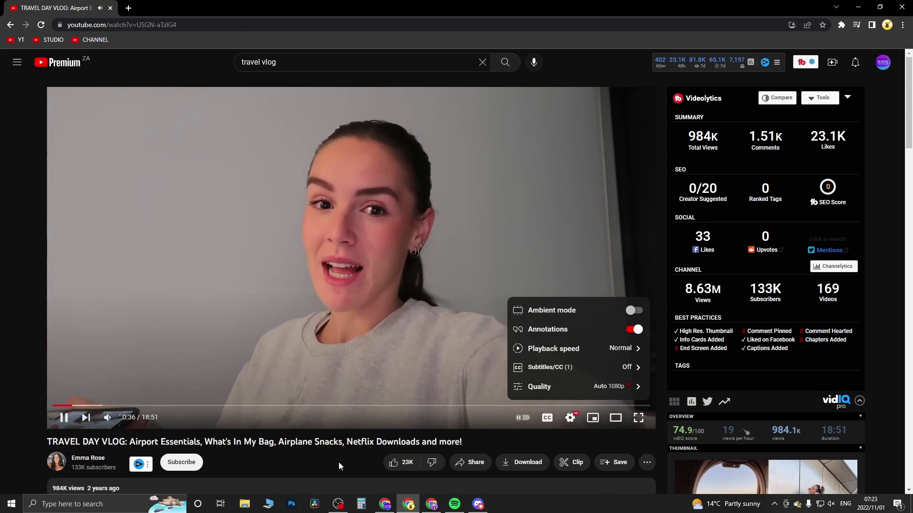
Dismiss the settings popup and pause the travel vlog at 0:38
click(335, 460)
click(63, 418)
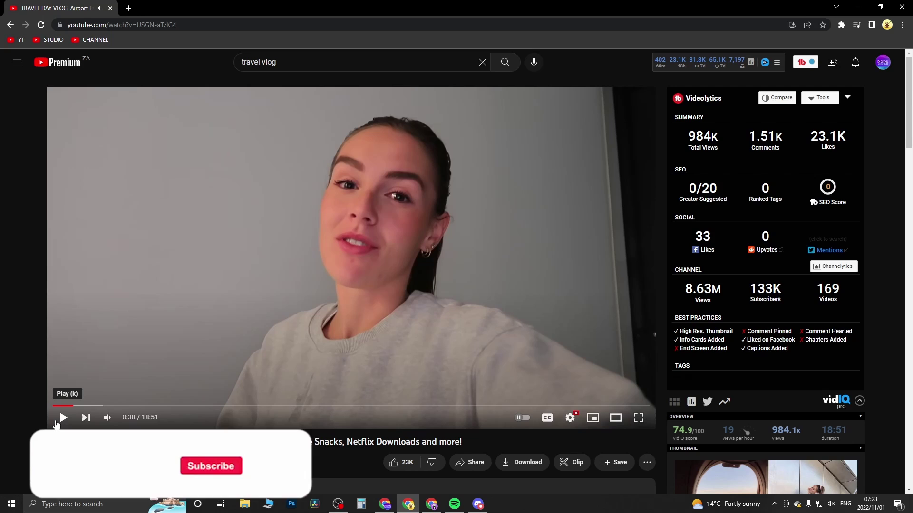